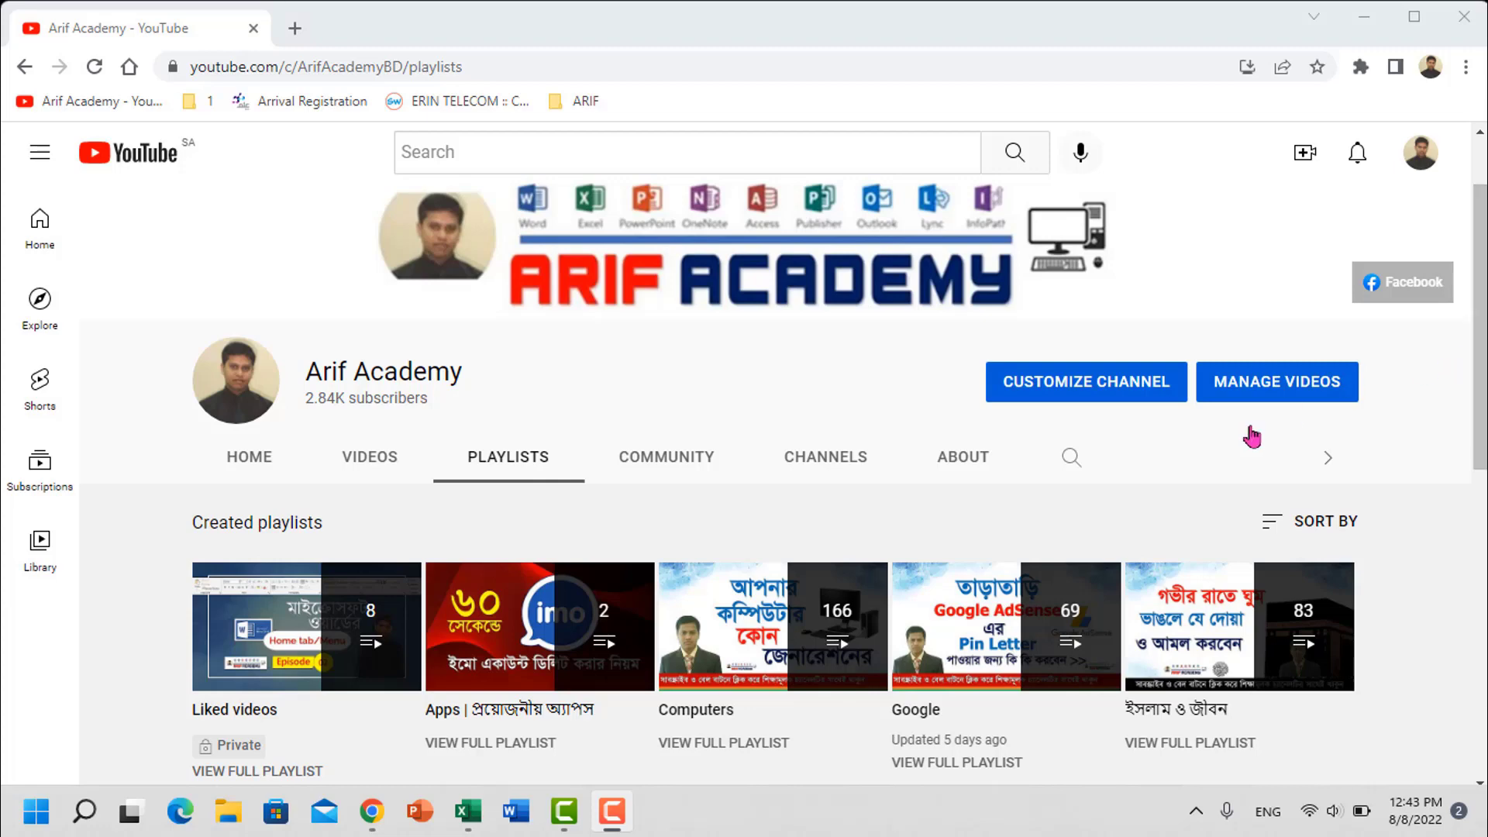
- Switch from the YouTube playlists page to the Bkash workbook in Excel
mouse_move(467, 812)
click(548, 739)
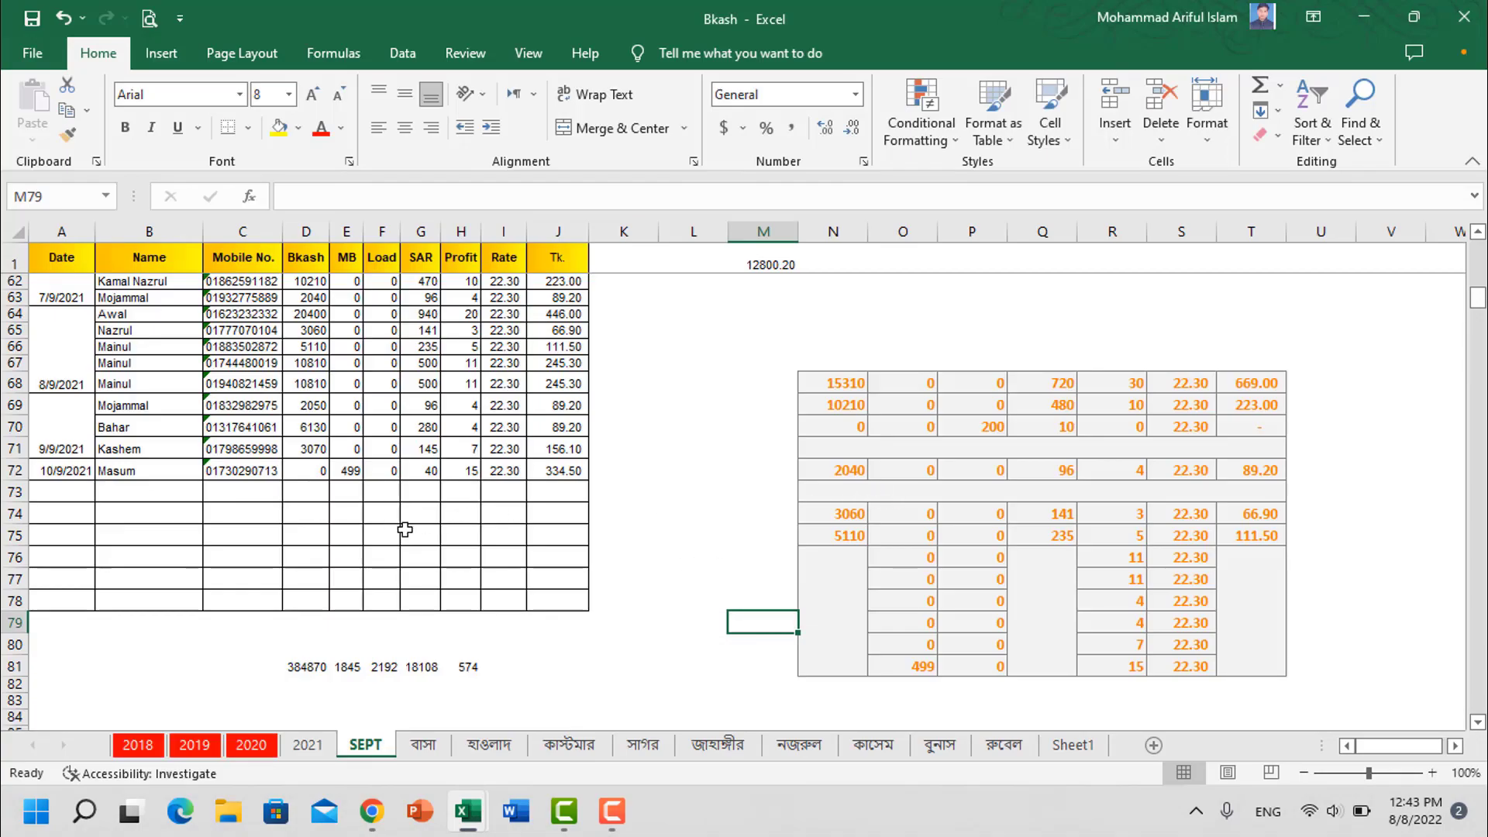
scroll(496, 523, up, 2)
scroll(499, 529, up, 3)
scroll(498, 529, up, 2)
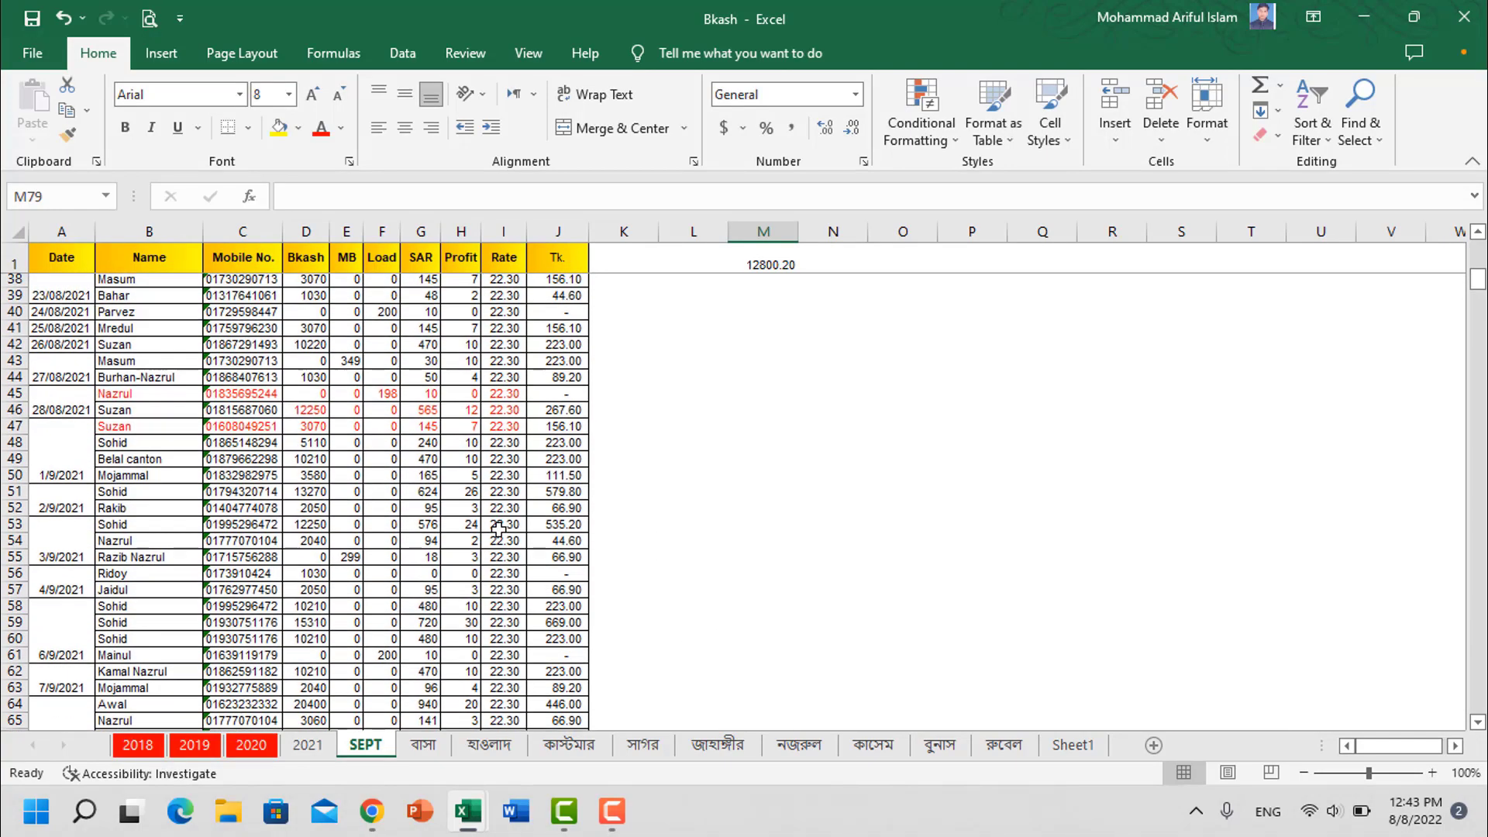
scroll(496, 525, down, 5)
scroll(498, 523, down, 1)
scroll(498, 524, down, 1)
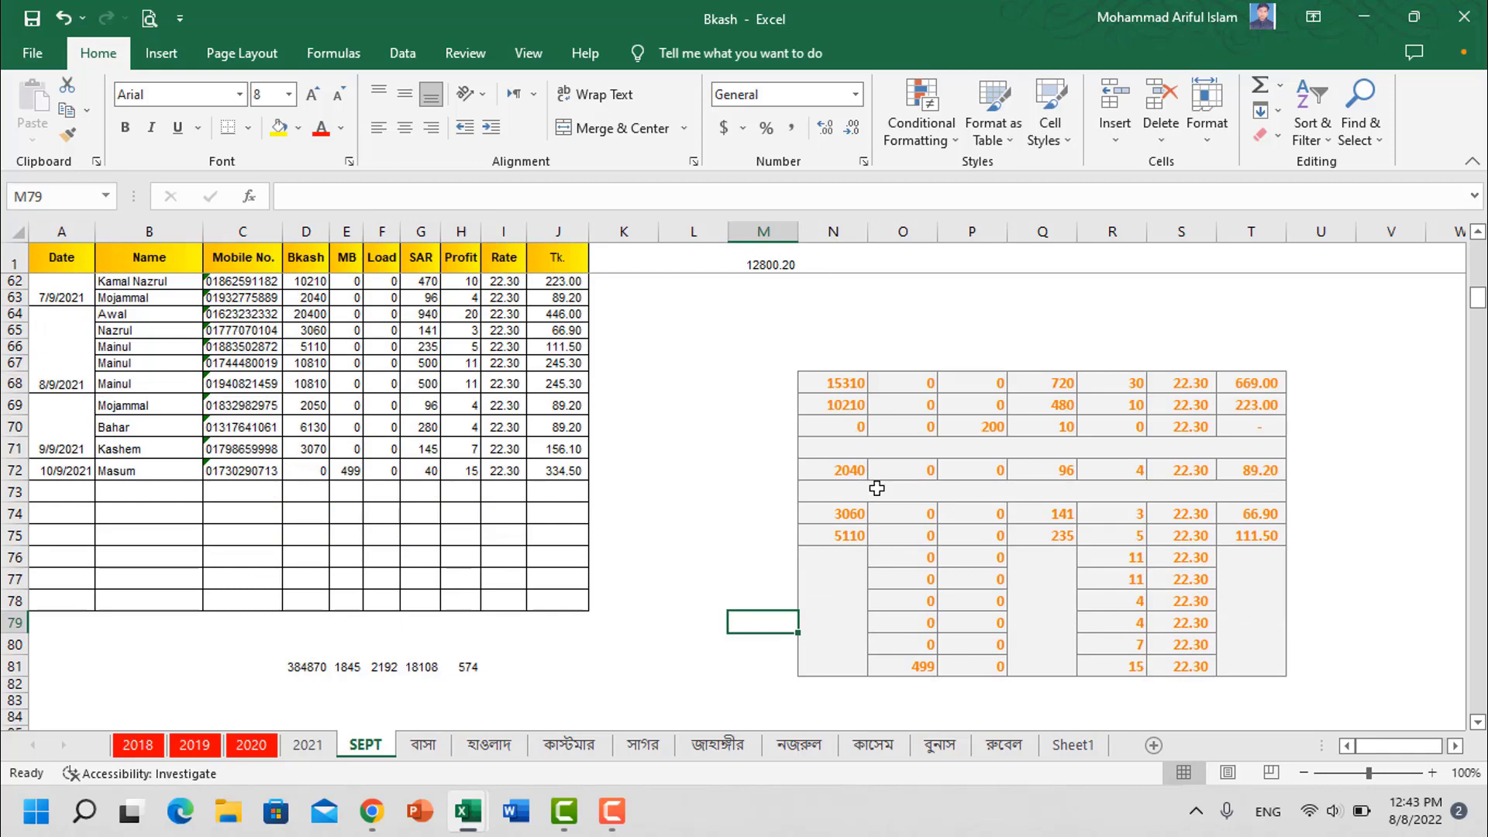
click(828, 454)
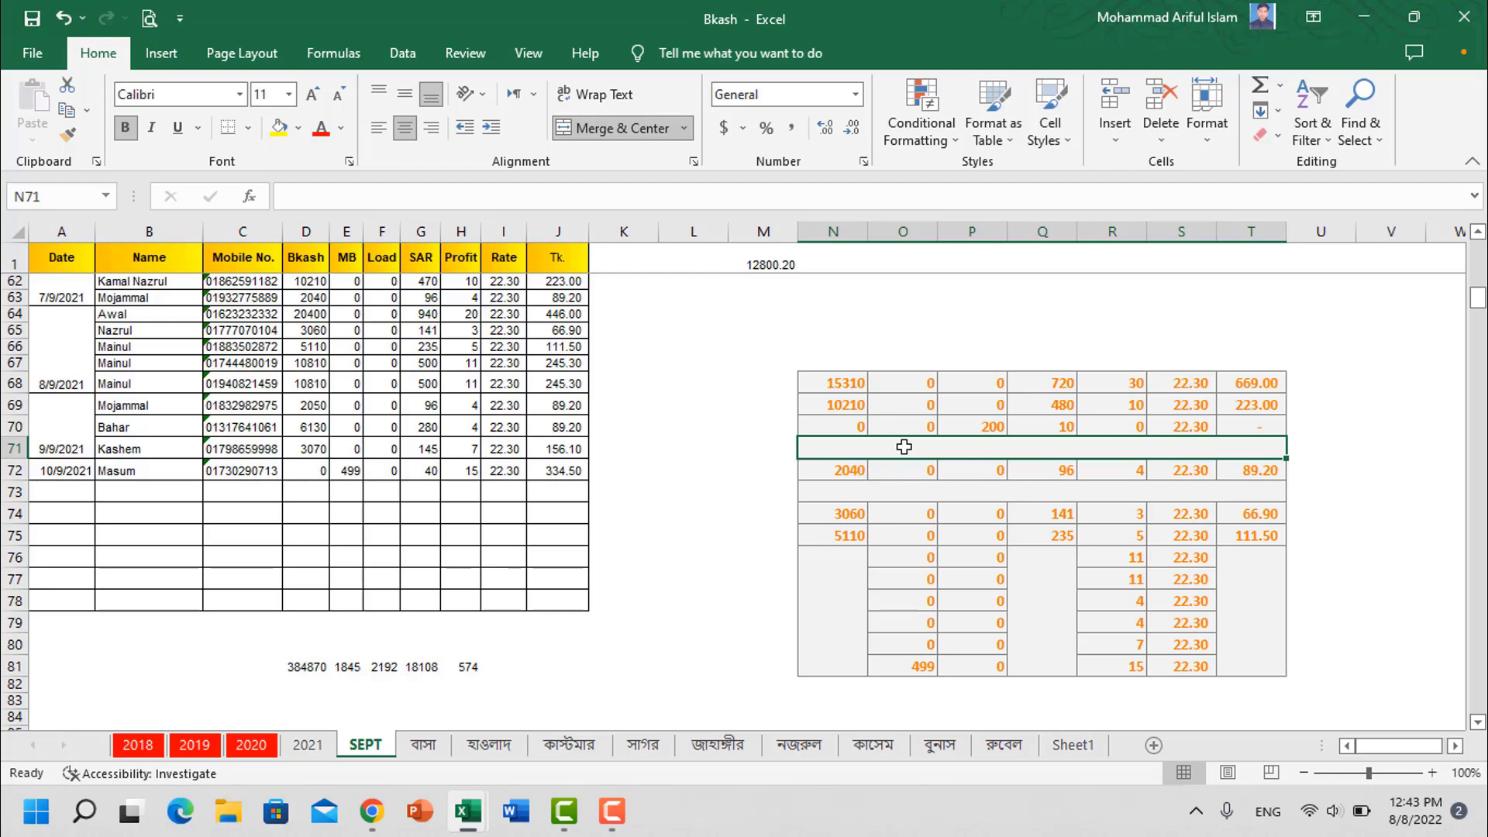
click(847, 496)
click(834, 598)
click(1046, 604)
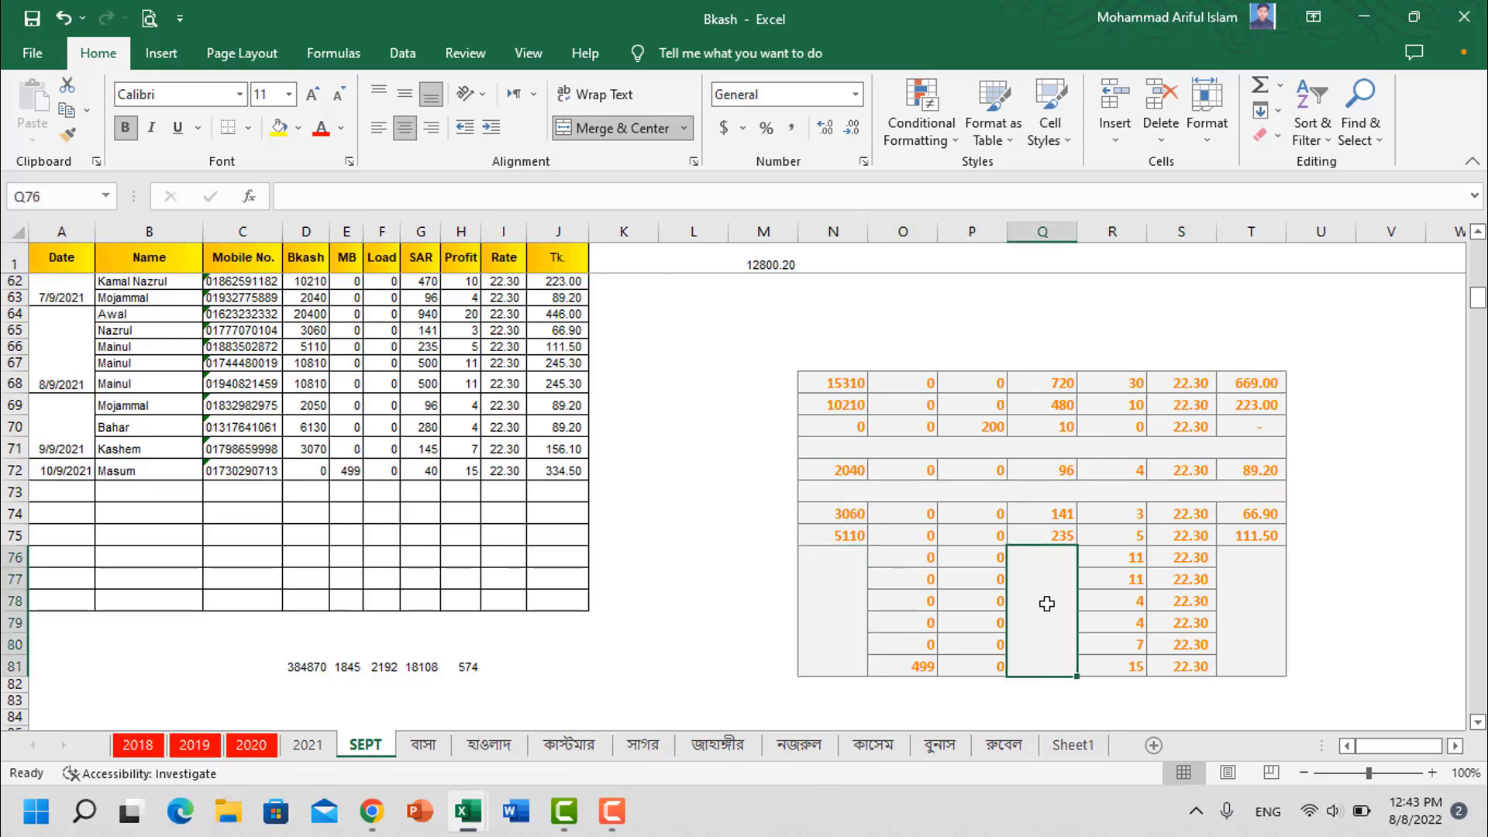
click(1241, 603)
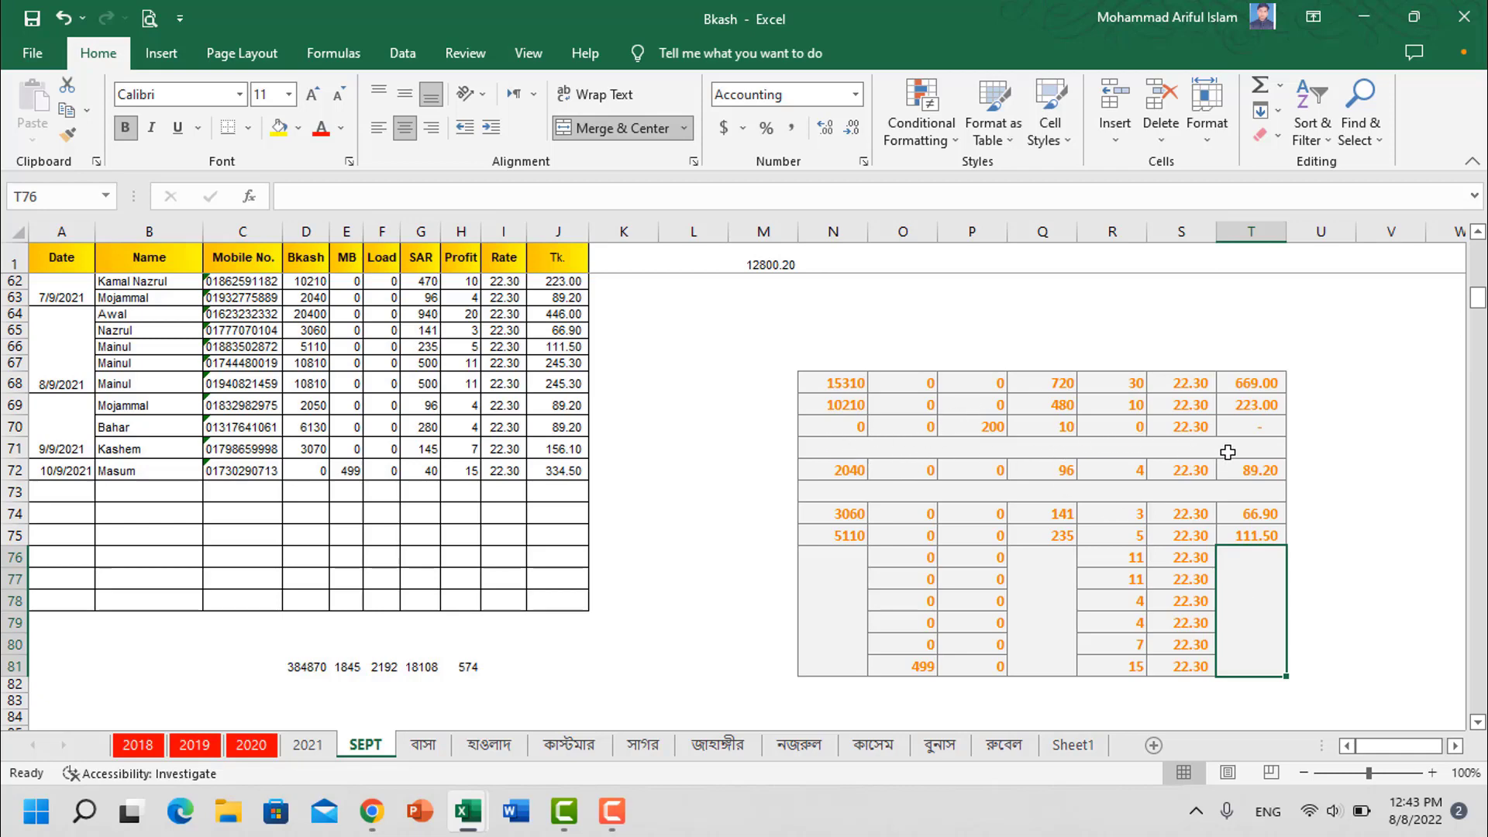
click(1030, 452)
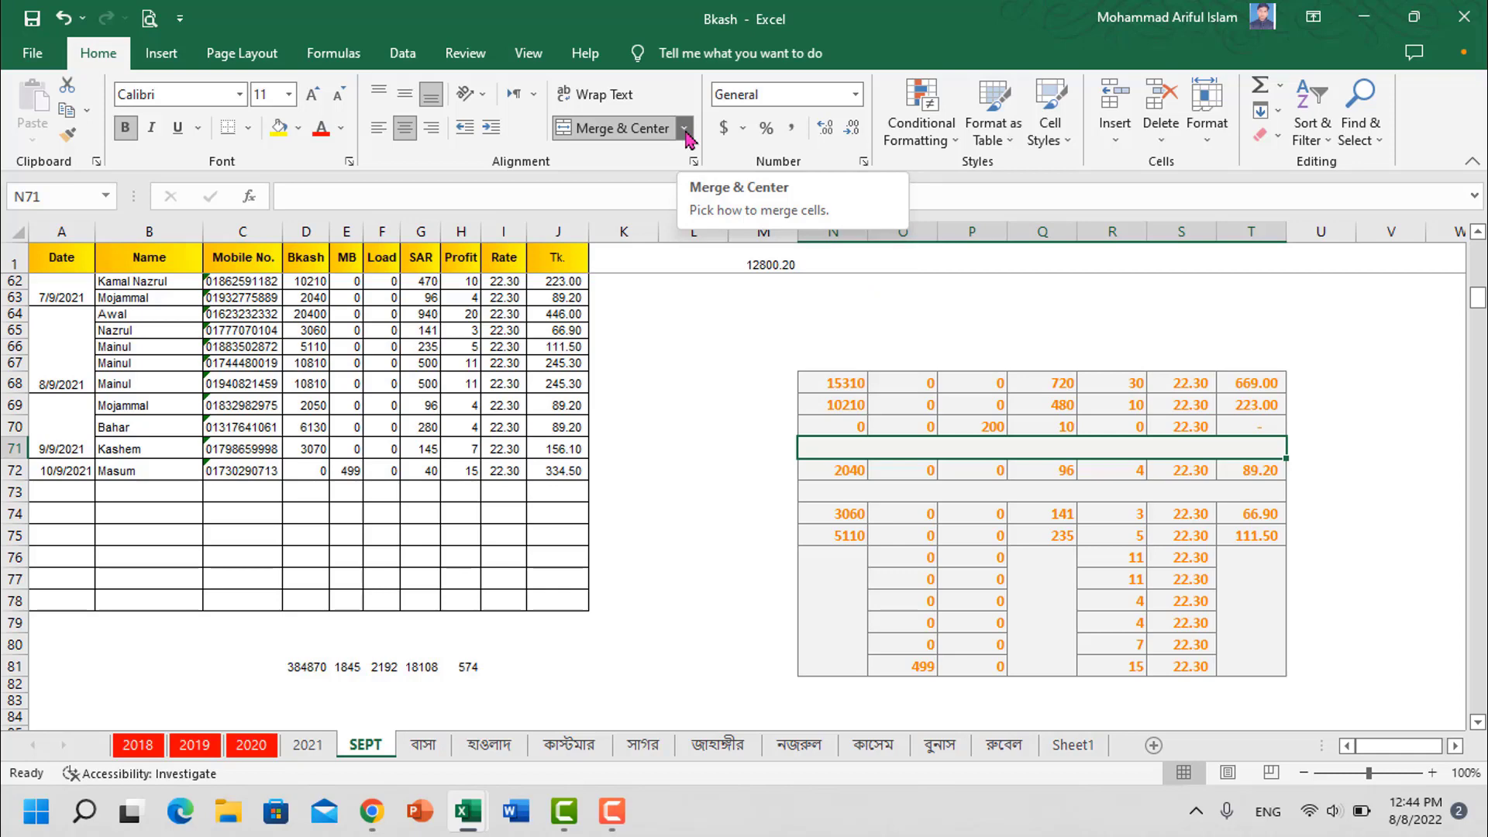
- Unmerge the N71:T71 block and confirm O71 is now its own cell
click(685, 131)
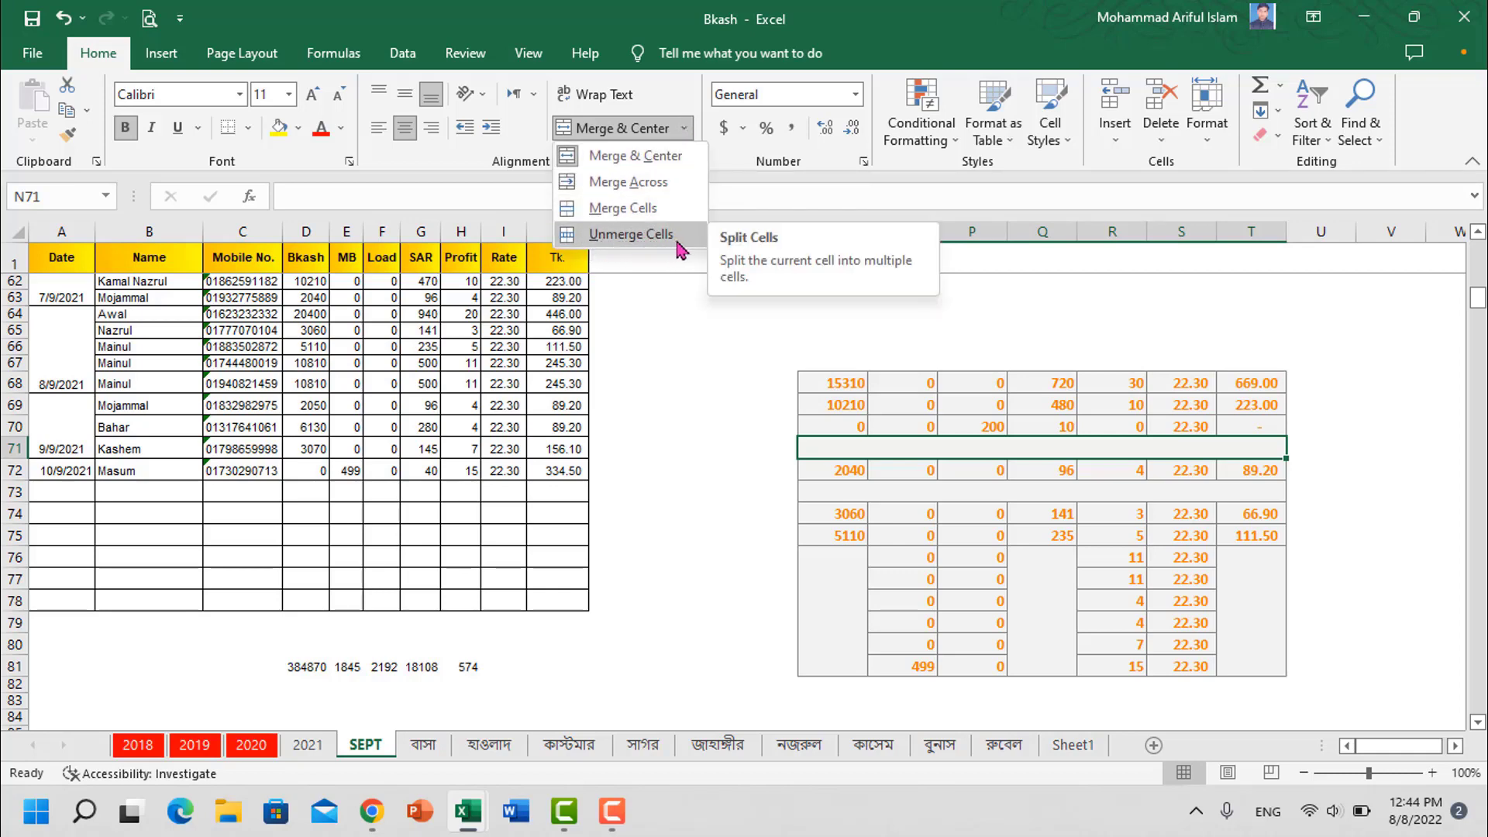
click(657, 239)
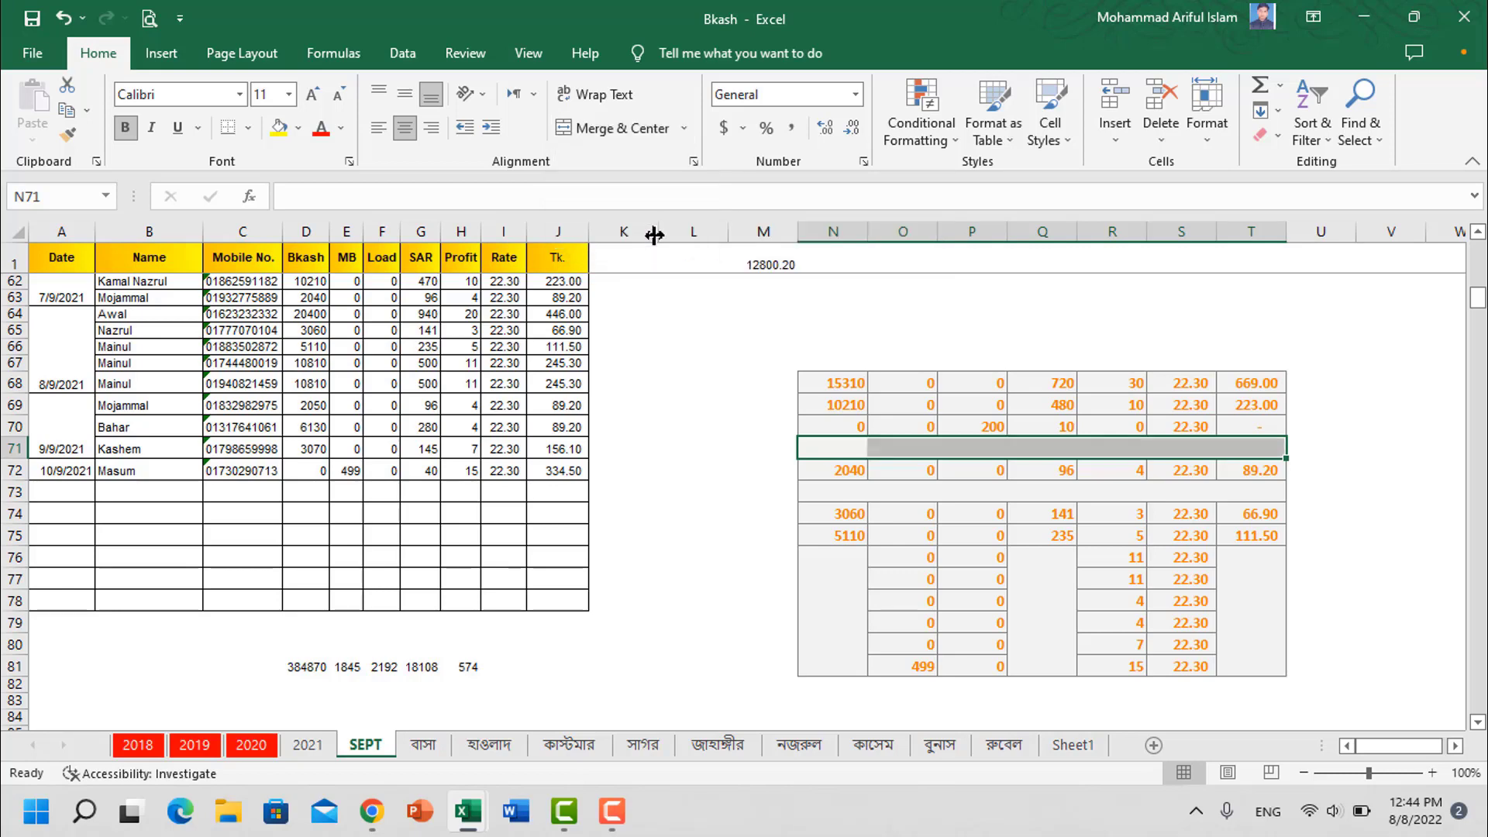
click(1050, 534)
click(896, 448)
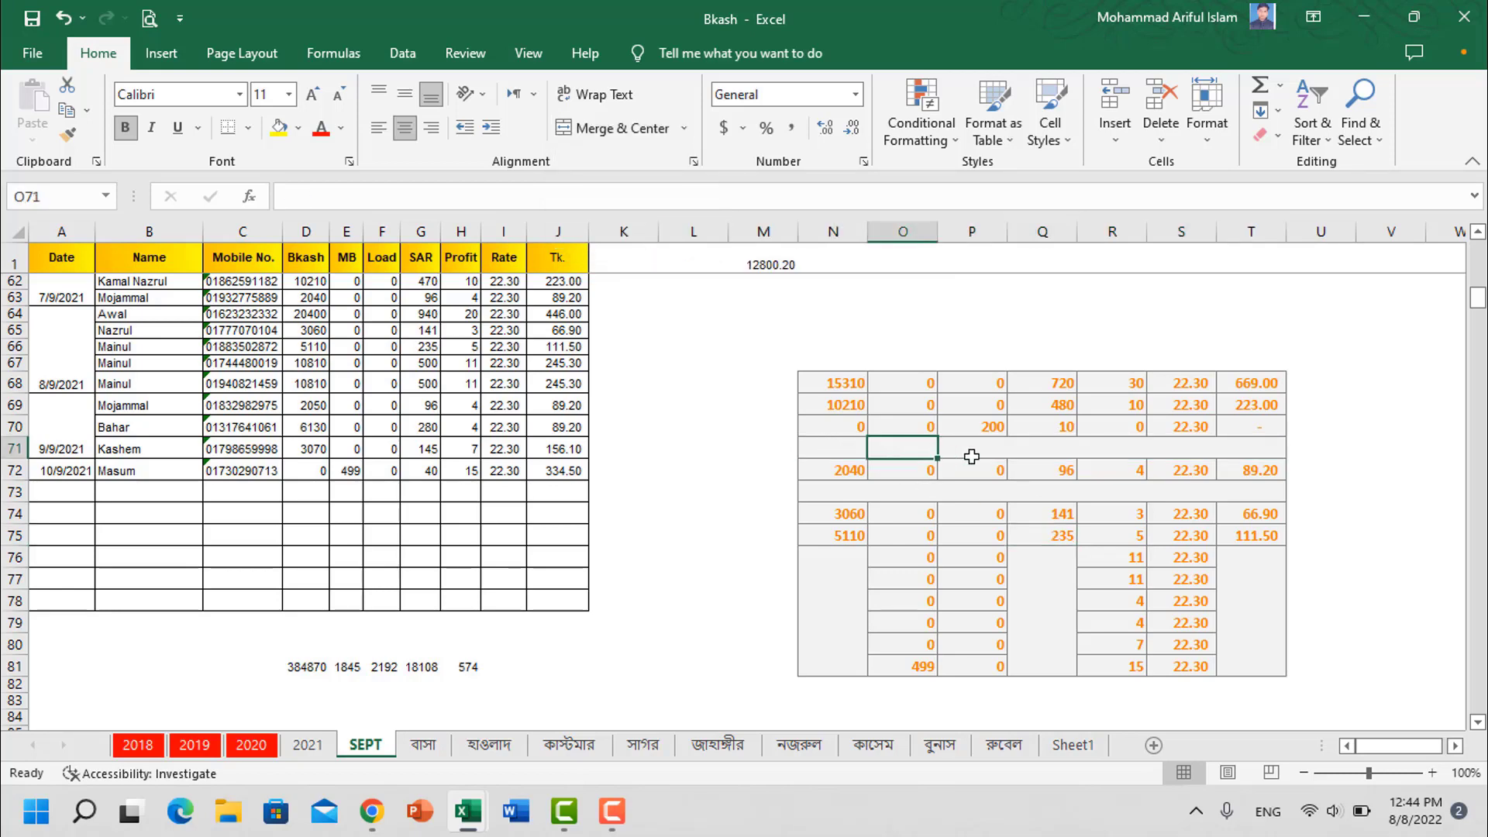
click(828, 441)
click(949, 449)
- Check each separate cell across row 71, then select N71 through T71
click(860, 446)
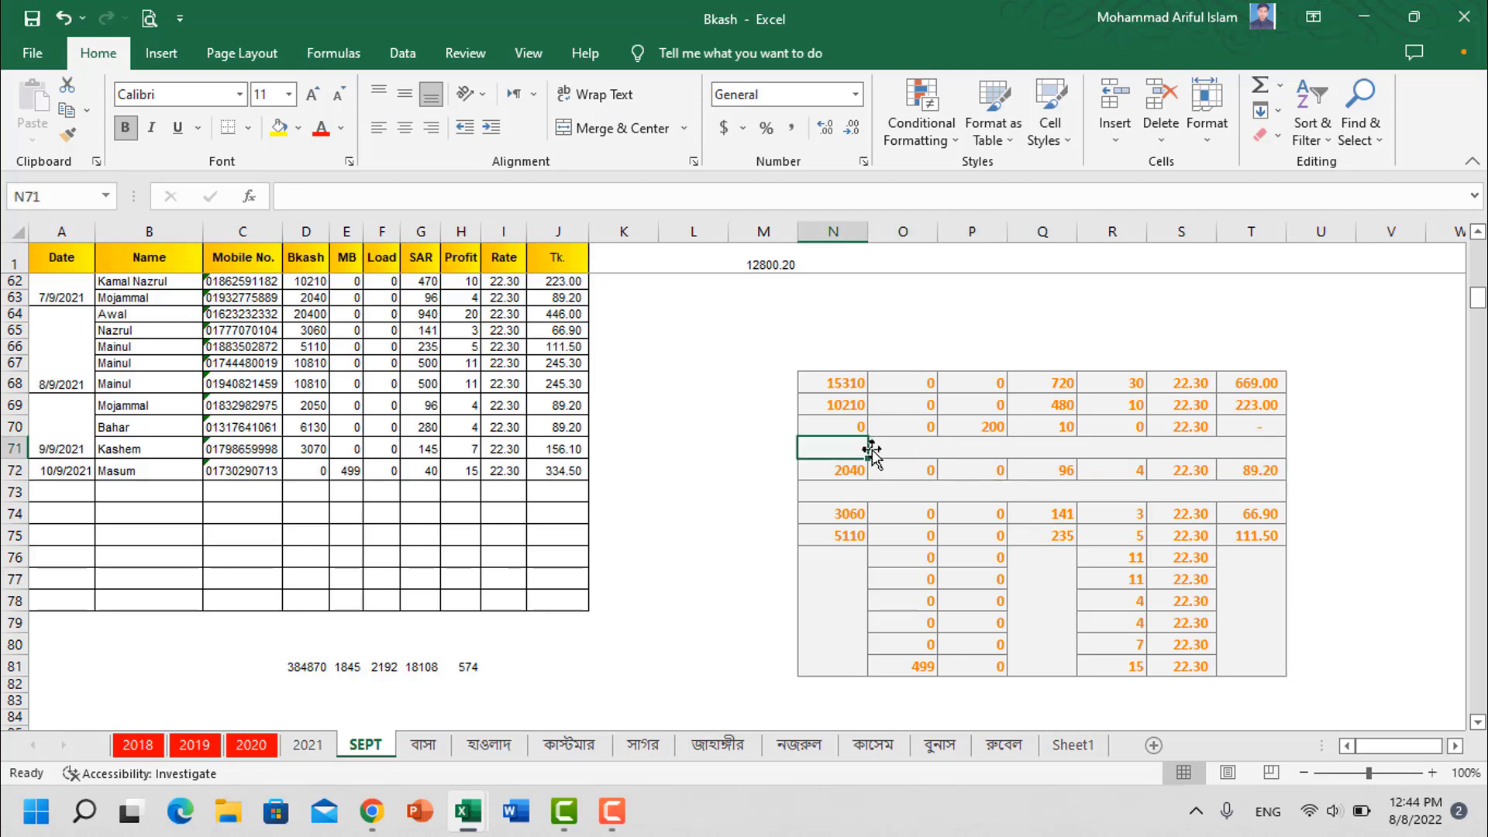
click(935, 450)
click(969, 448)
click(1085, 450)
click(1159, 450)
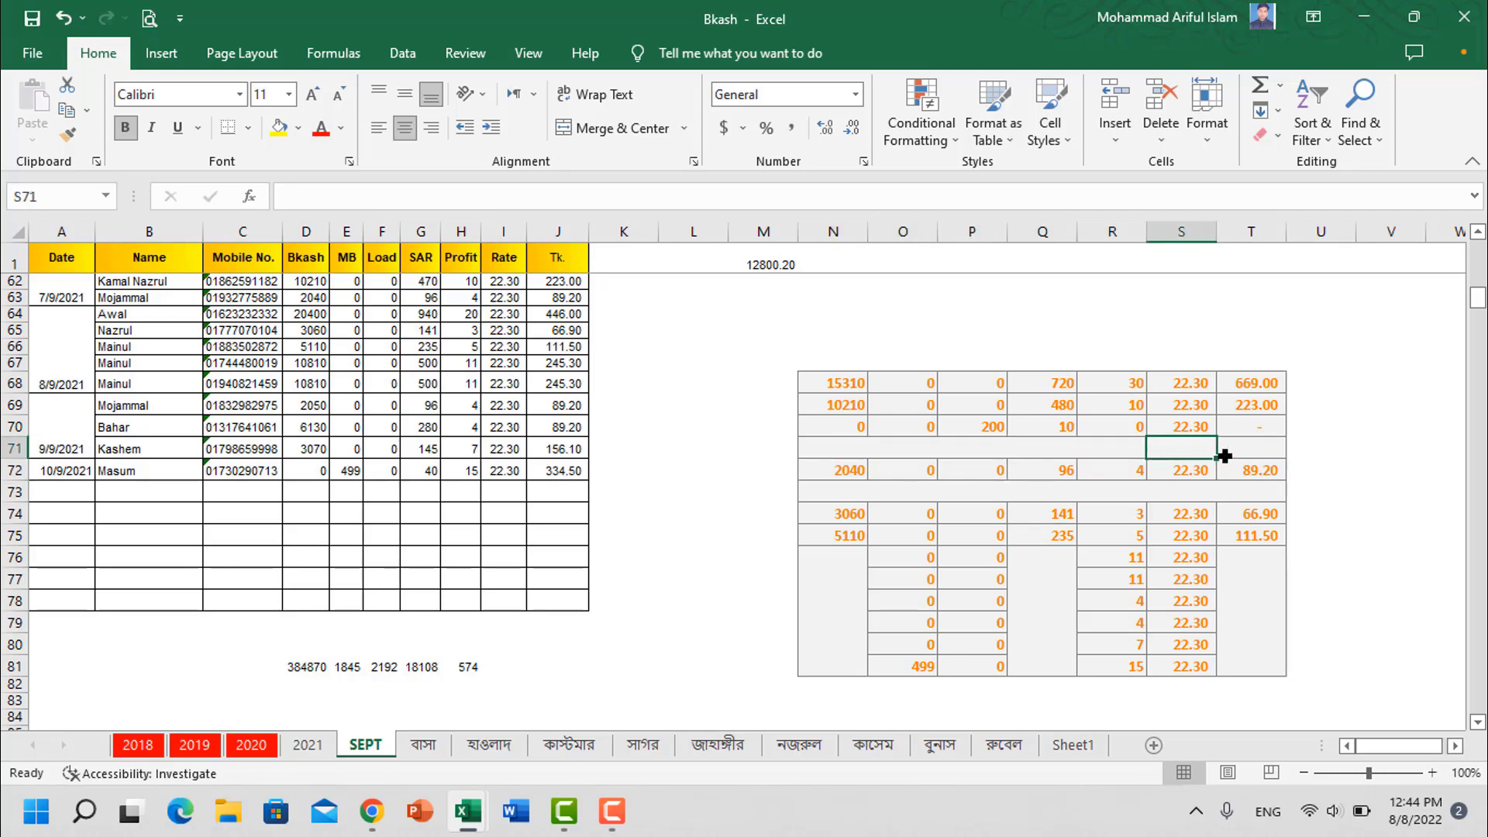
click(1236, 449)
drag(813, 448, 1243, 448)
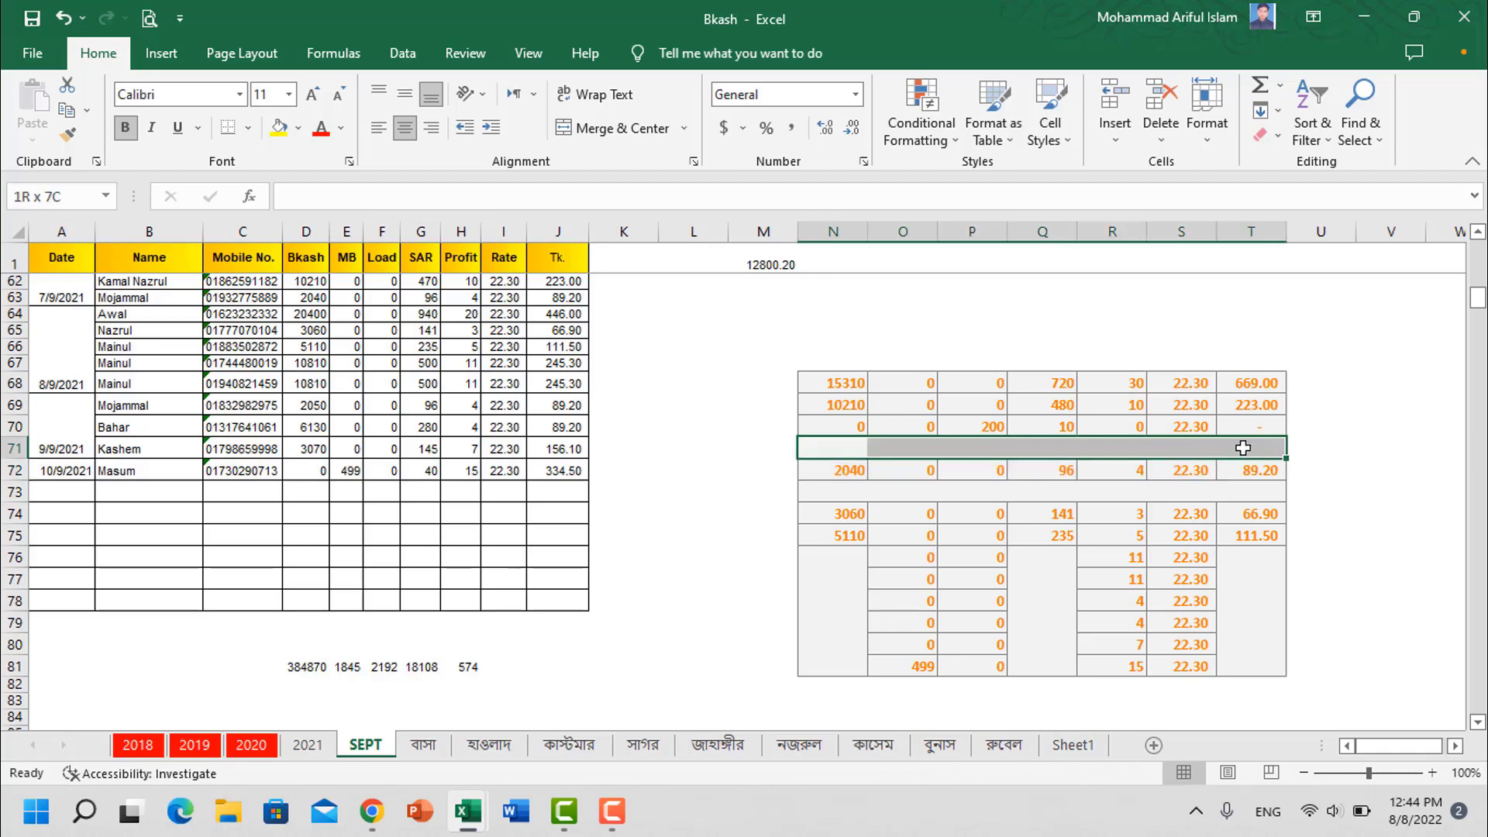
- Apply All Borders to N71:T71, then select the merged Q76:Q81 block
click(249, 129)
click(263, 314)
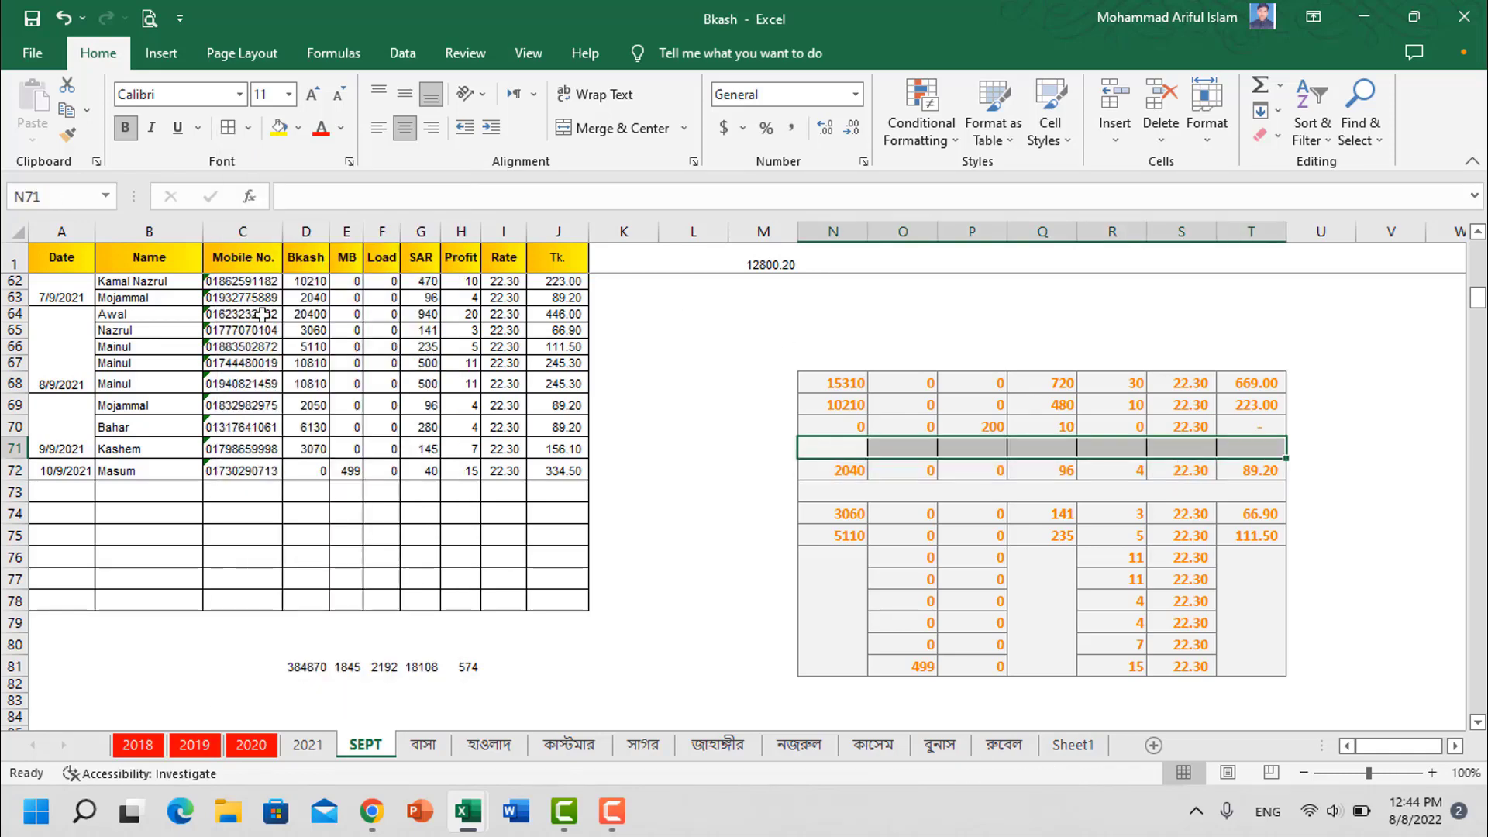
drag(844, 448, 1243, 454)
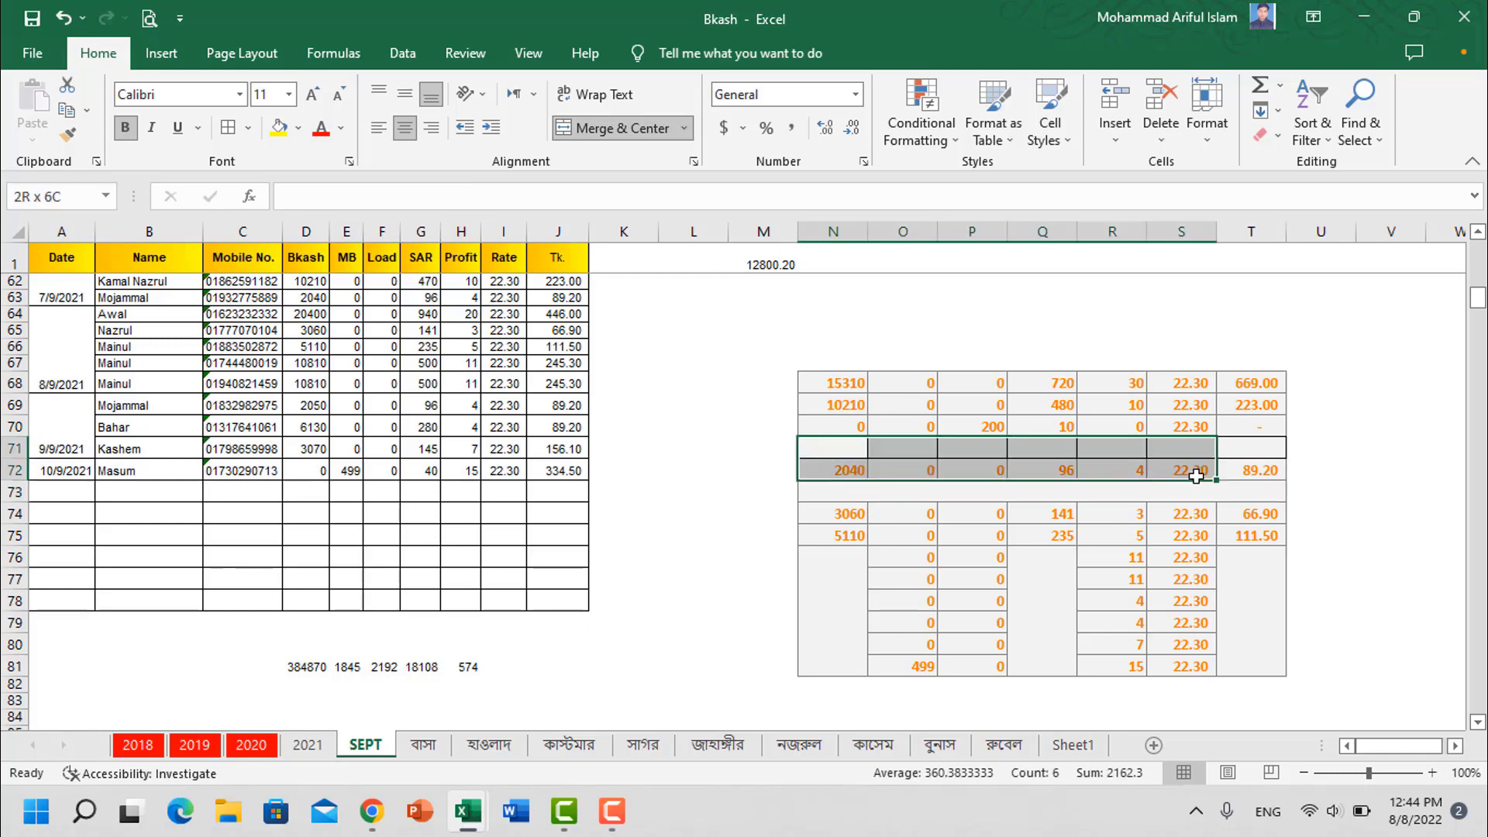
click(880, 620)
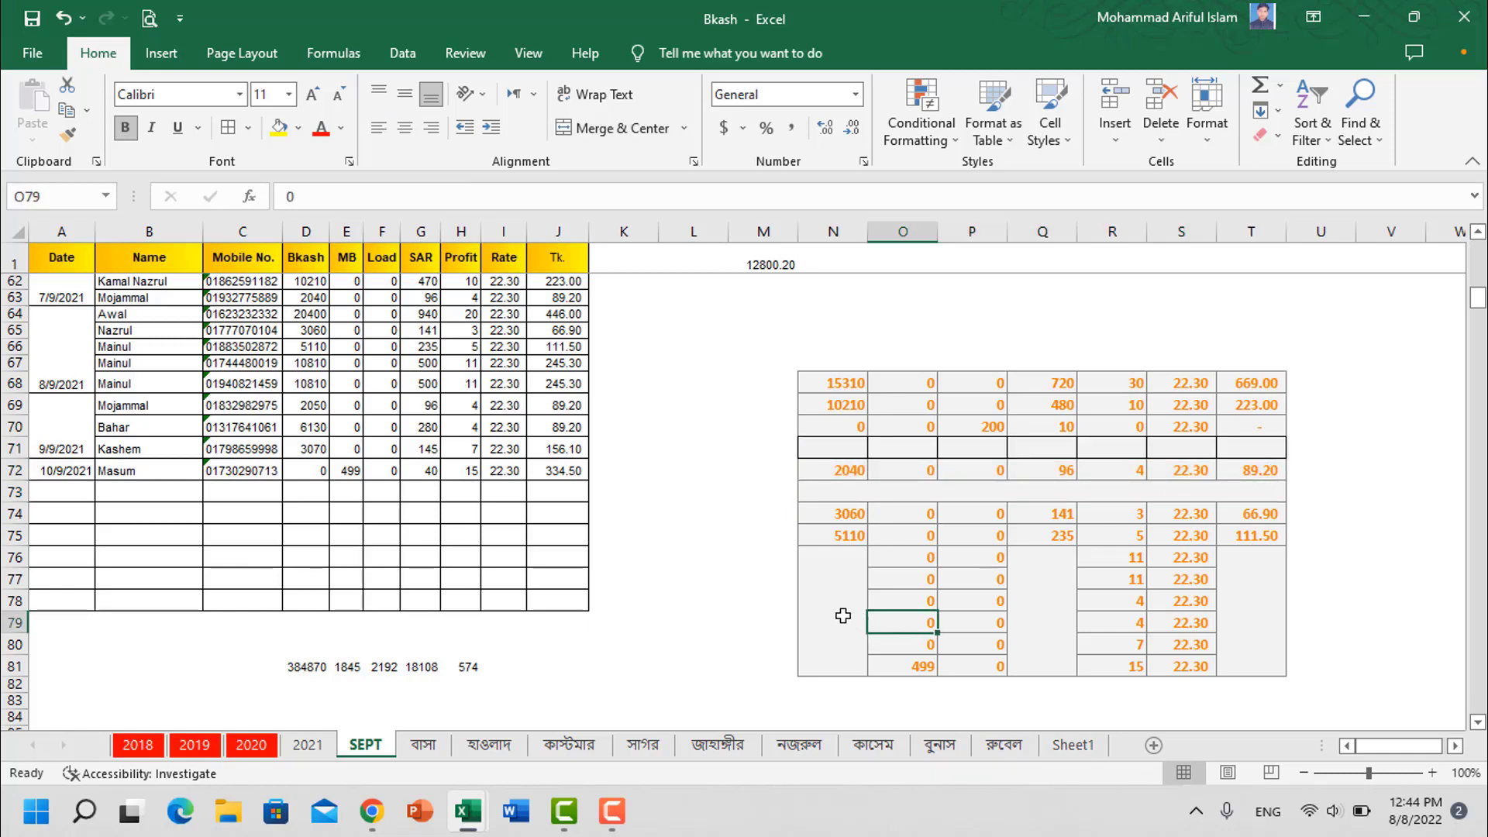
click(1057, 594)
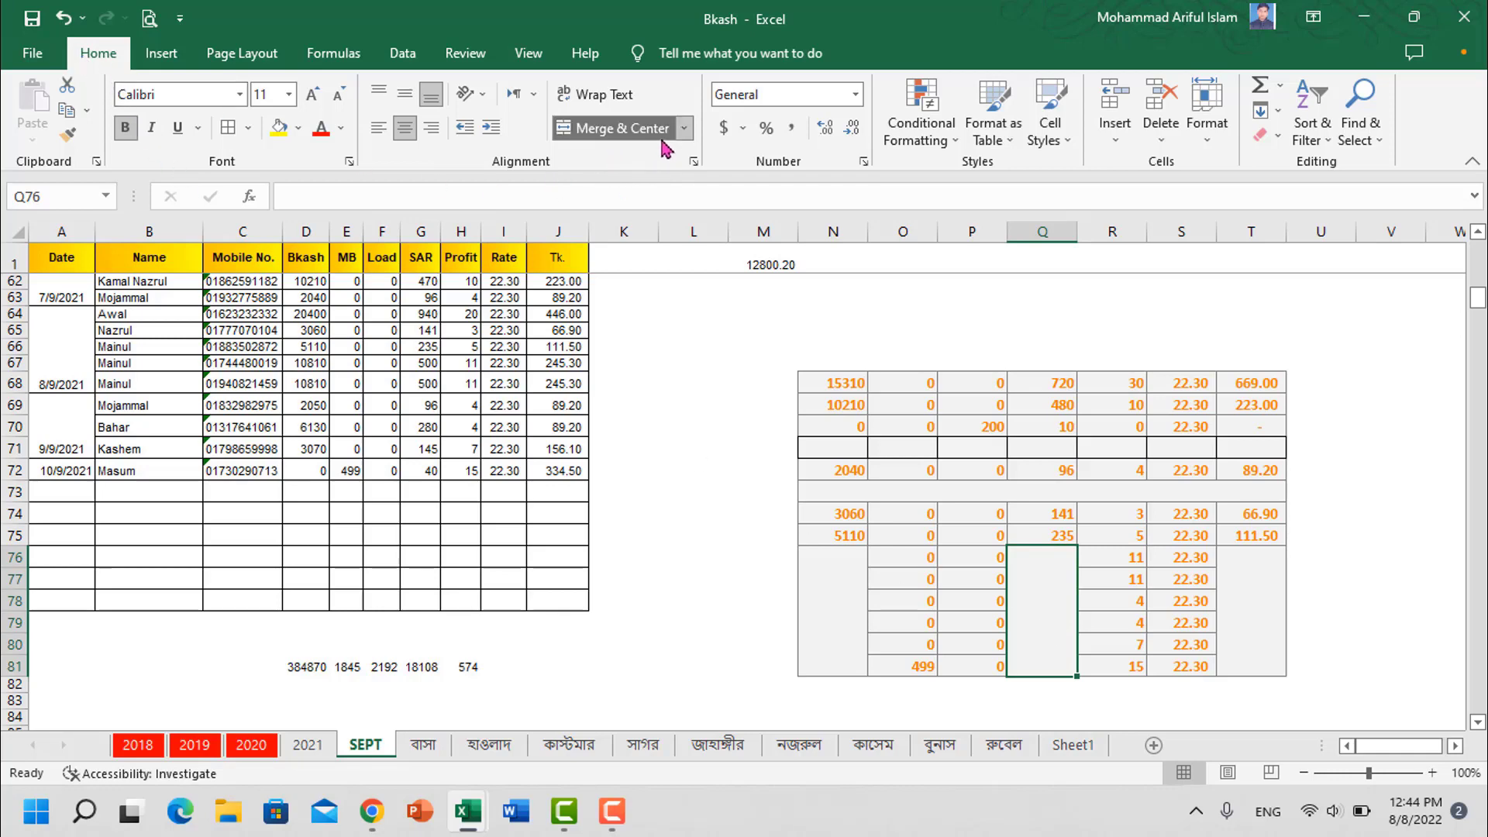
- Unmerge Q76:Q81 and check that each cell in column Q is separate
click(686, 130)
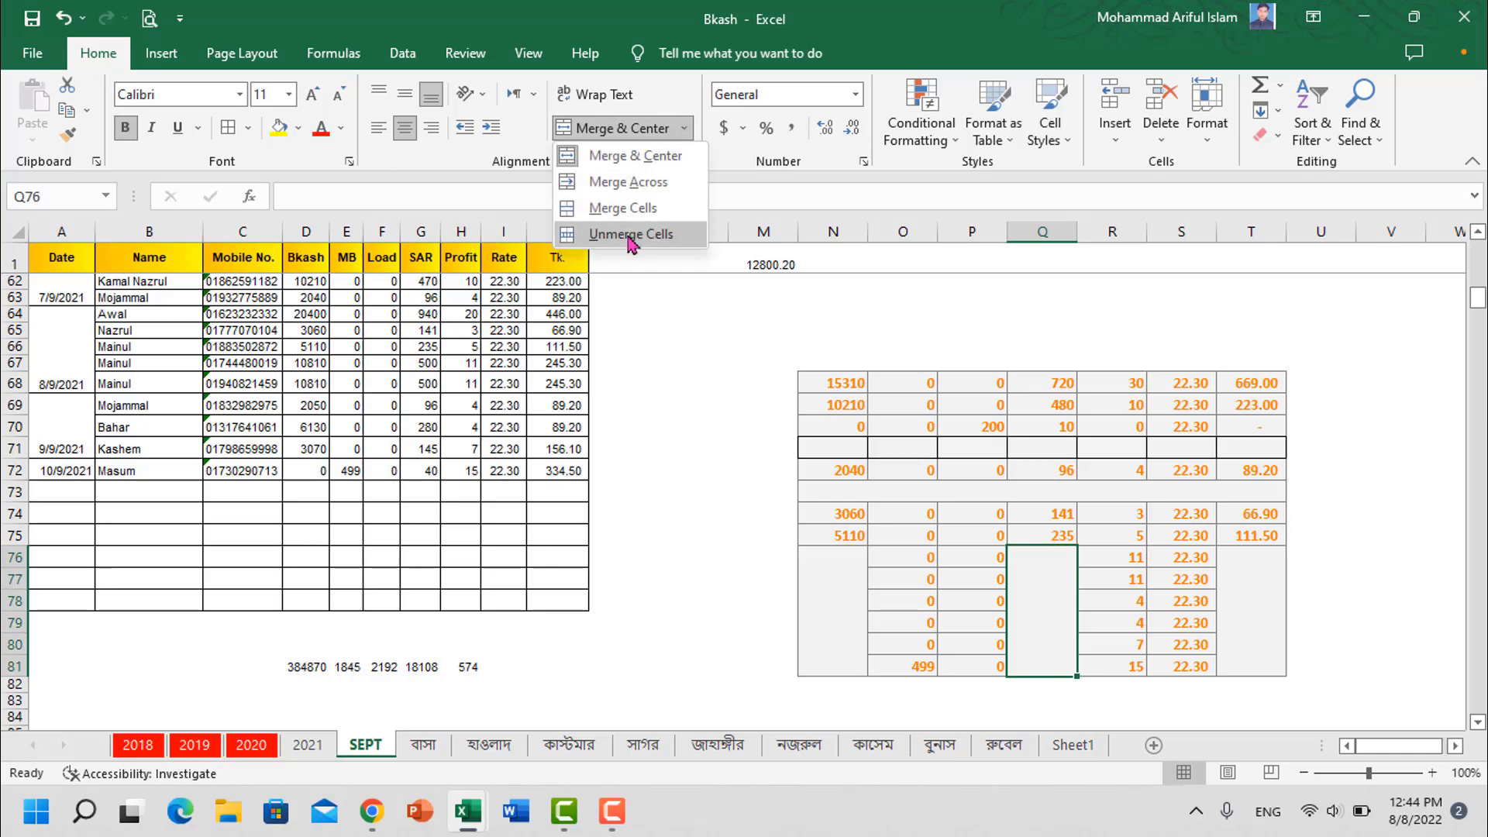
click(682, 235)
click(1048, 556)
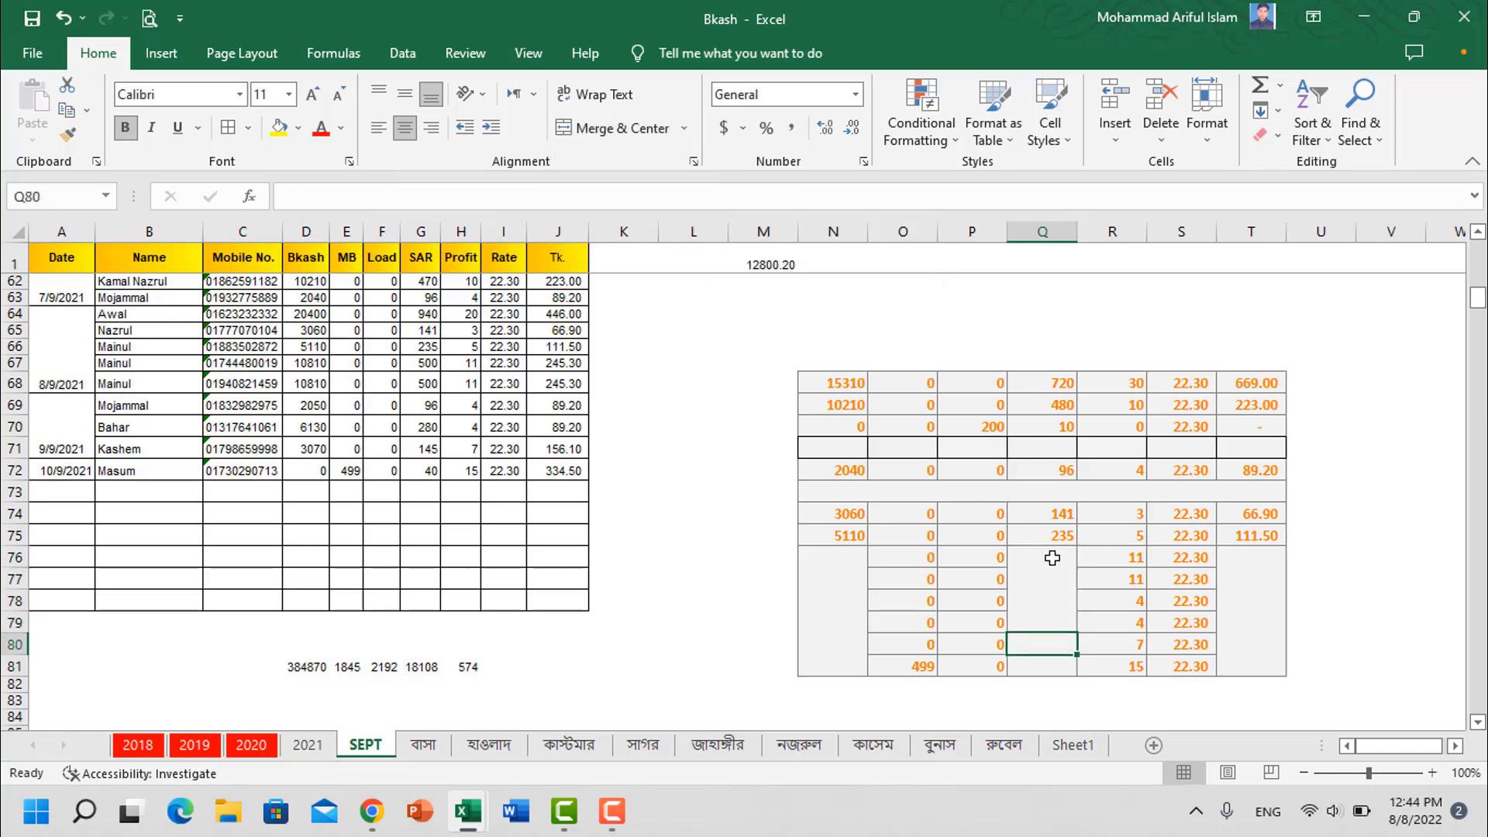
click(1054, 643)
click(1039, 577)
click(1044, 554)
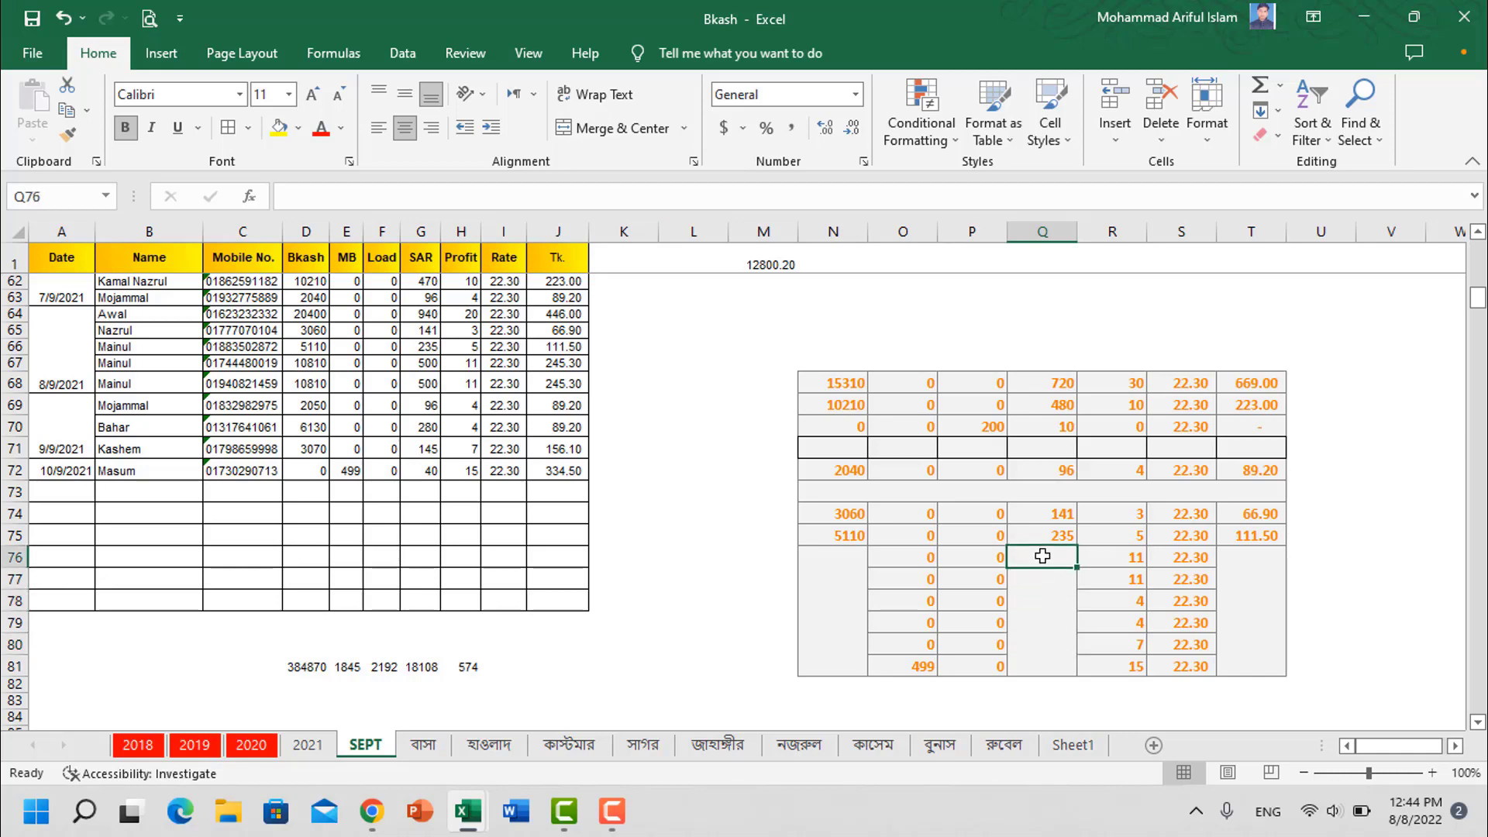
click(1050, 601)
- Select Q76 through Q81 and give every cell its own border
click(1054, 647)
drag(1039, 558, 1050, 658)
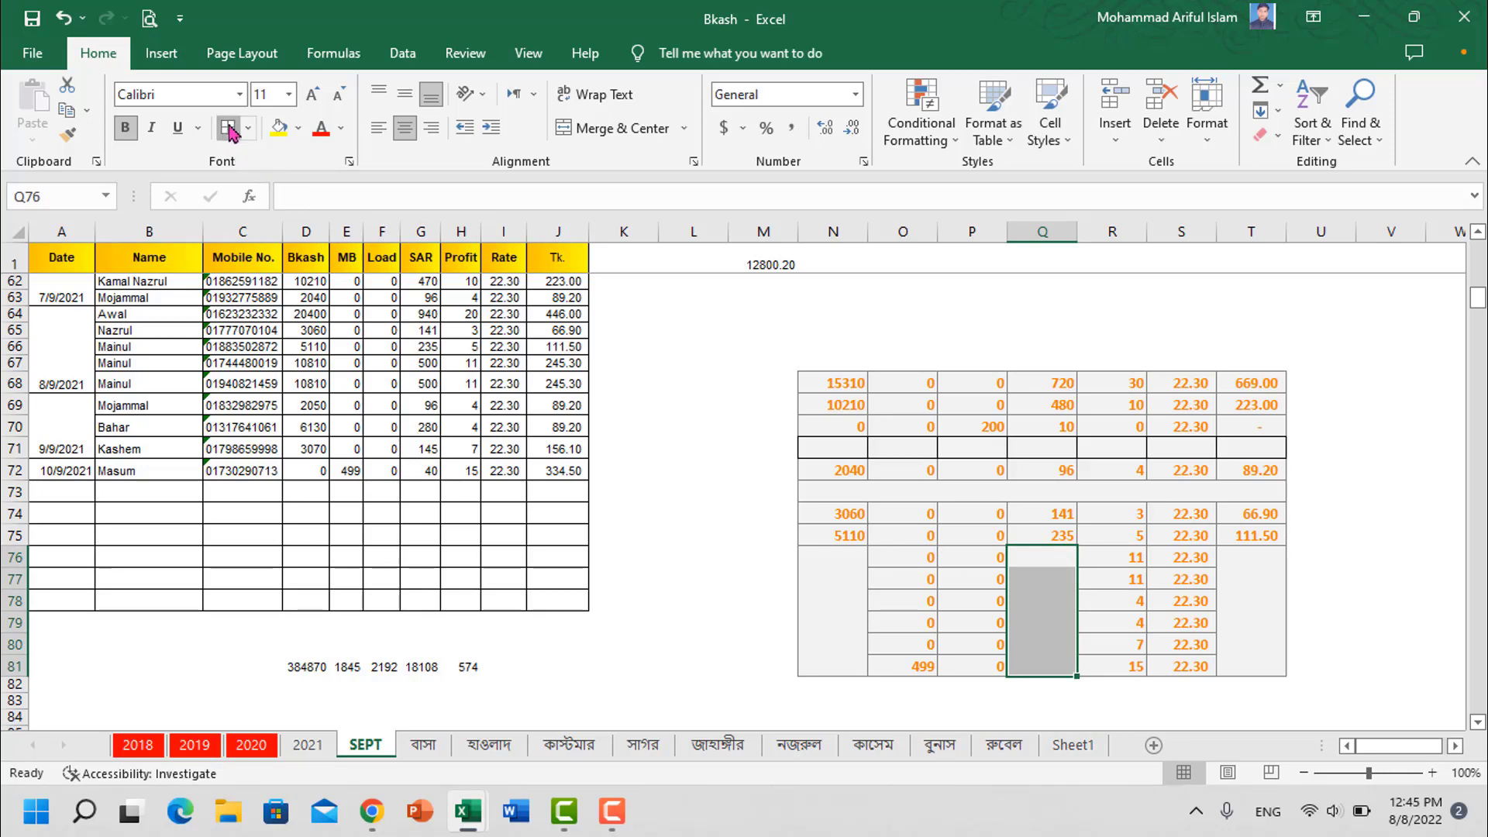
click(1052, 645)
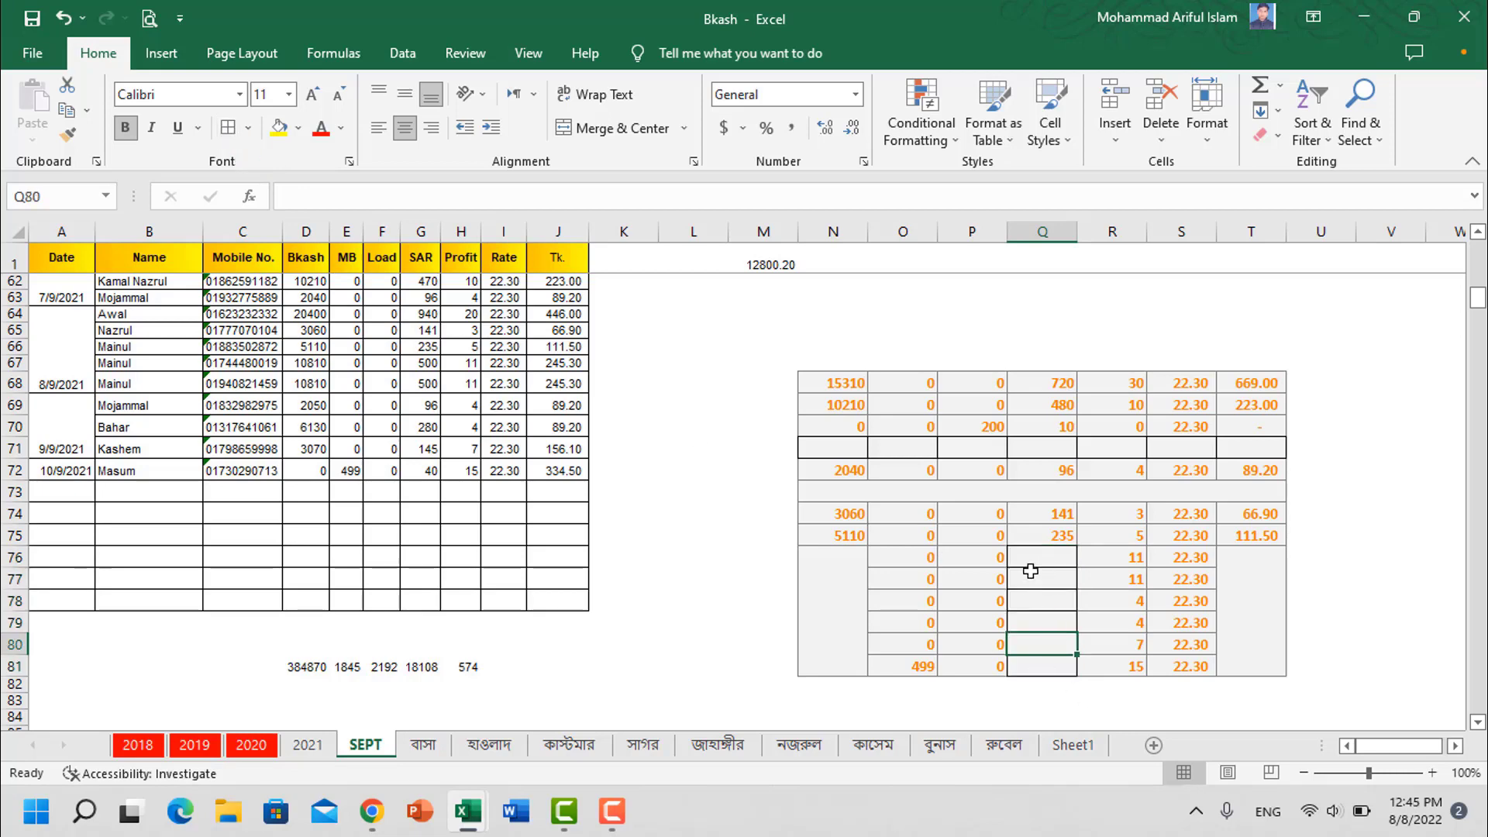
click(818, 494)
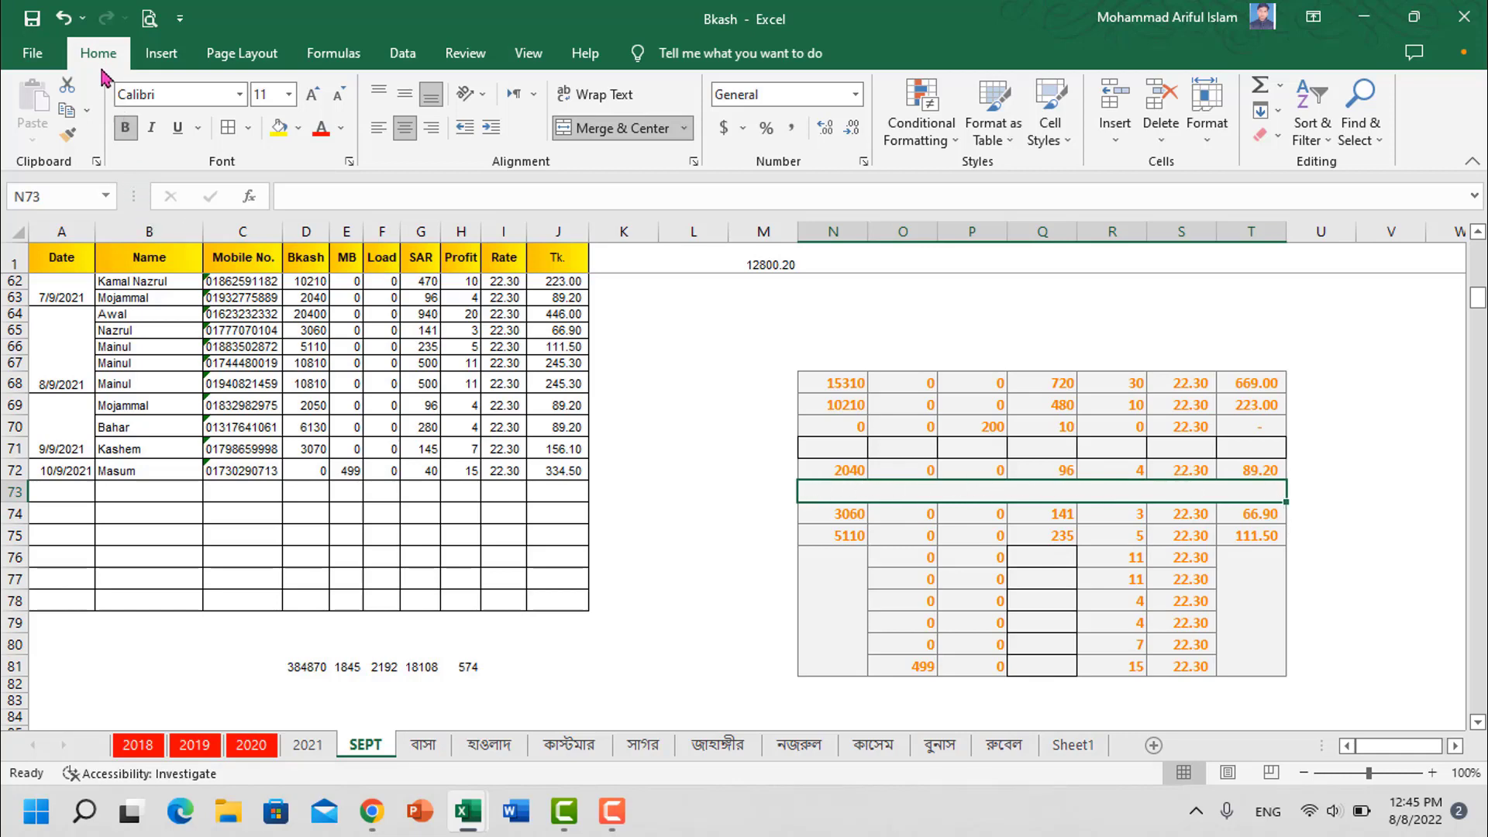
- Unmerge N73:T73, reselect the seven cells and apply All Borders
click(685, 130)
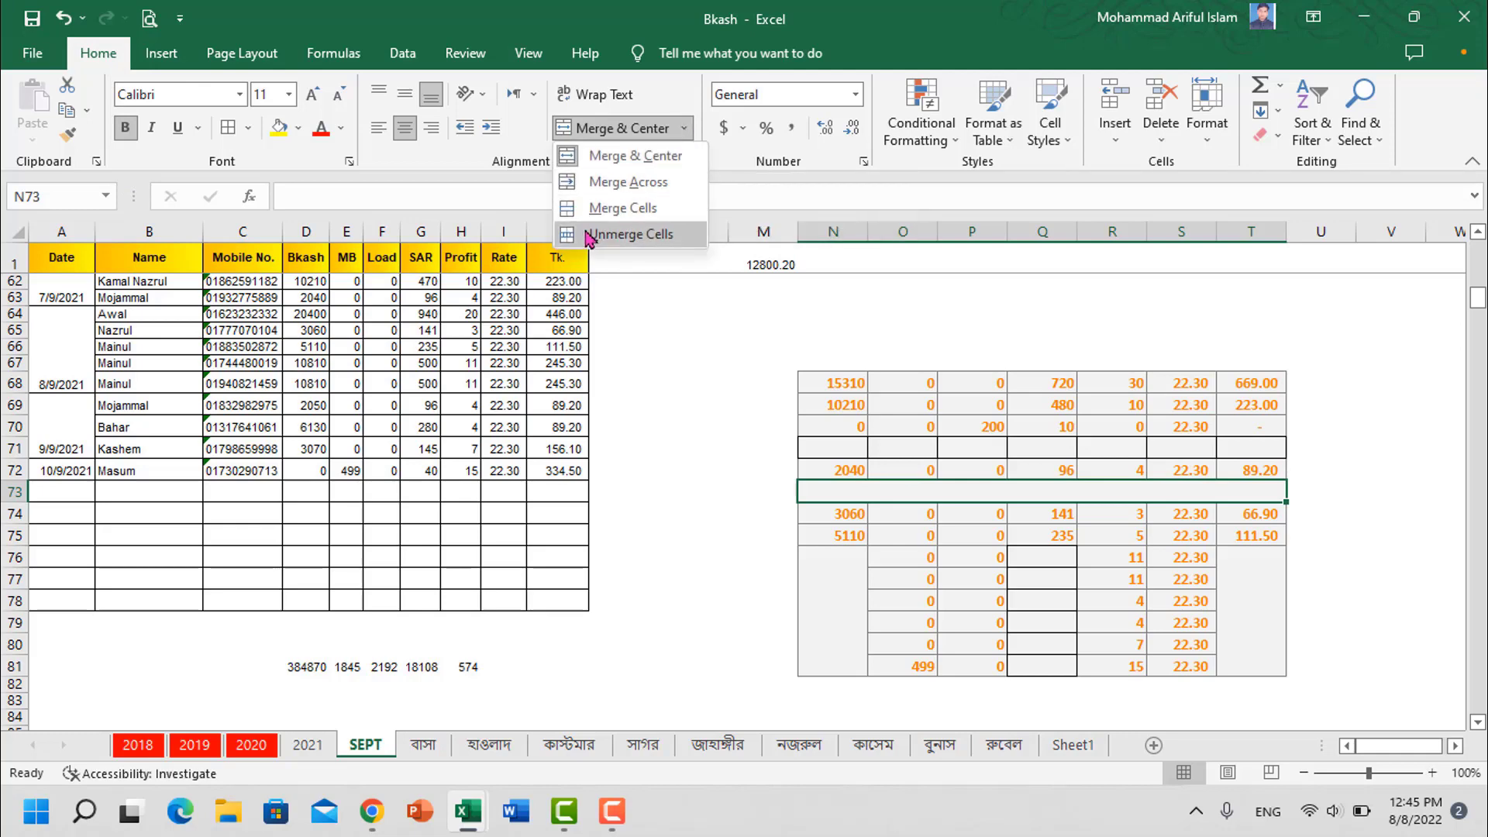
click(612, 234)
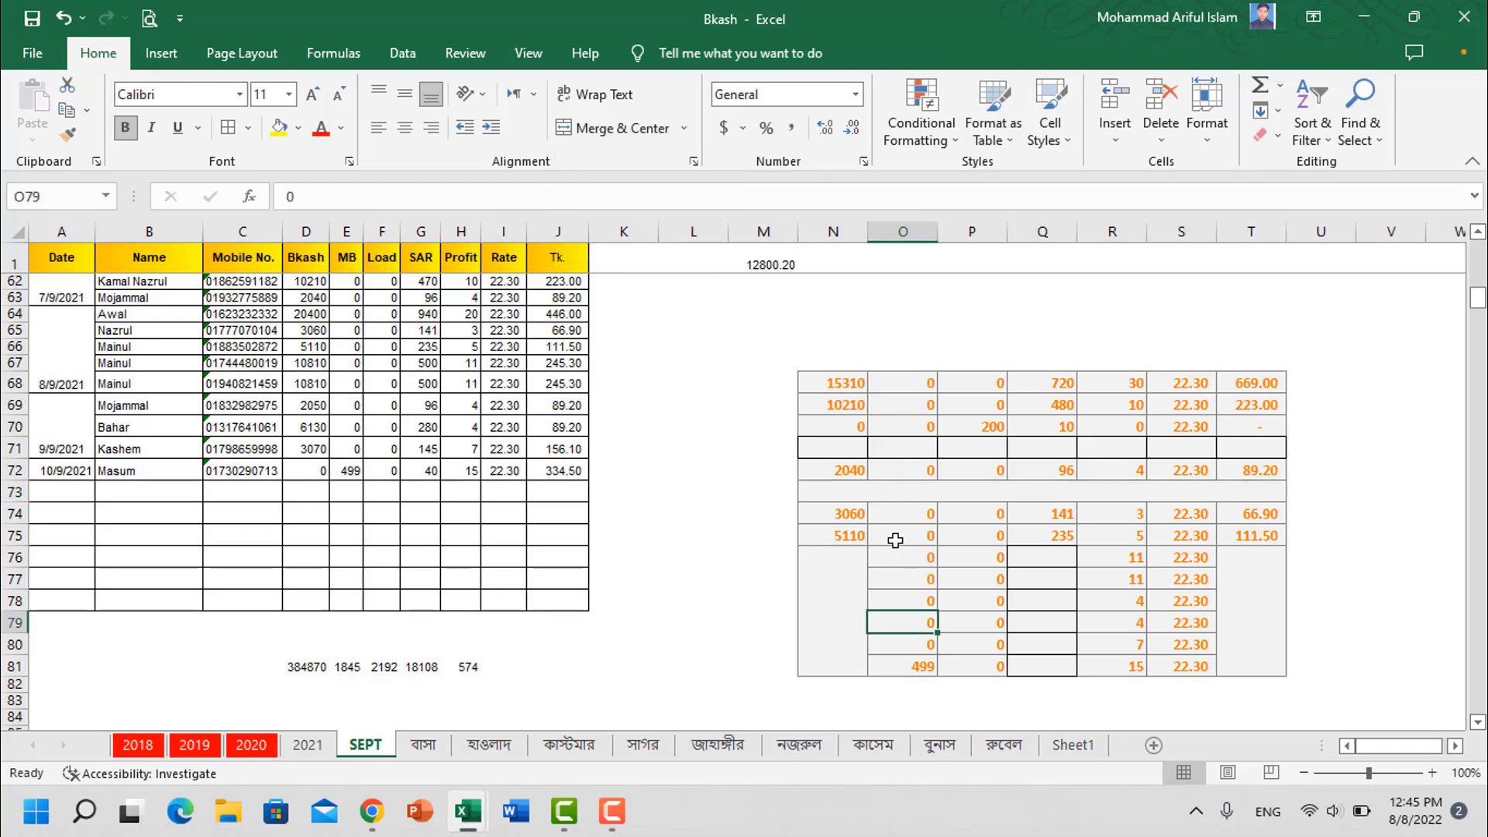
click(982, 487)
drag(982, 488, 1251, 490)
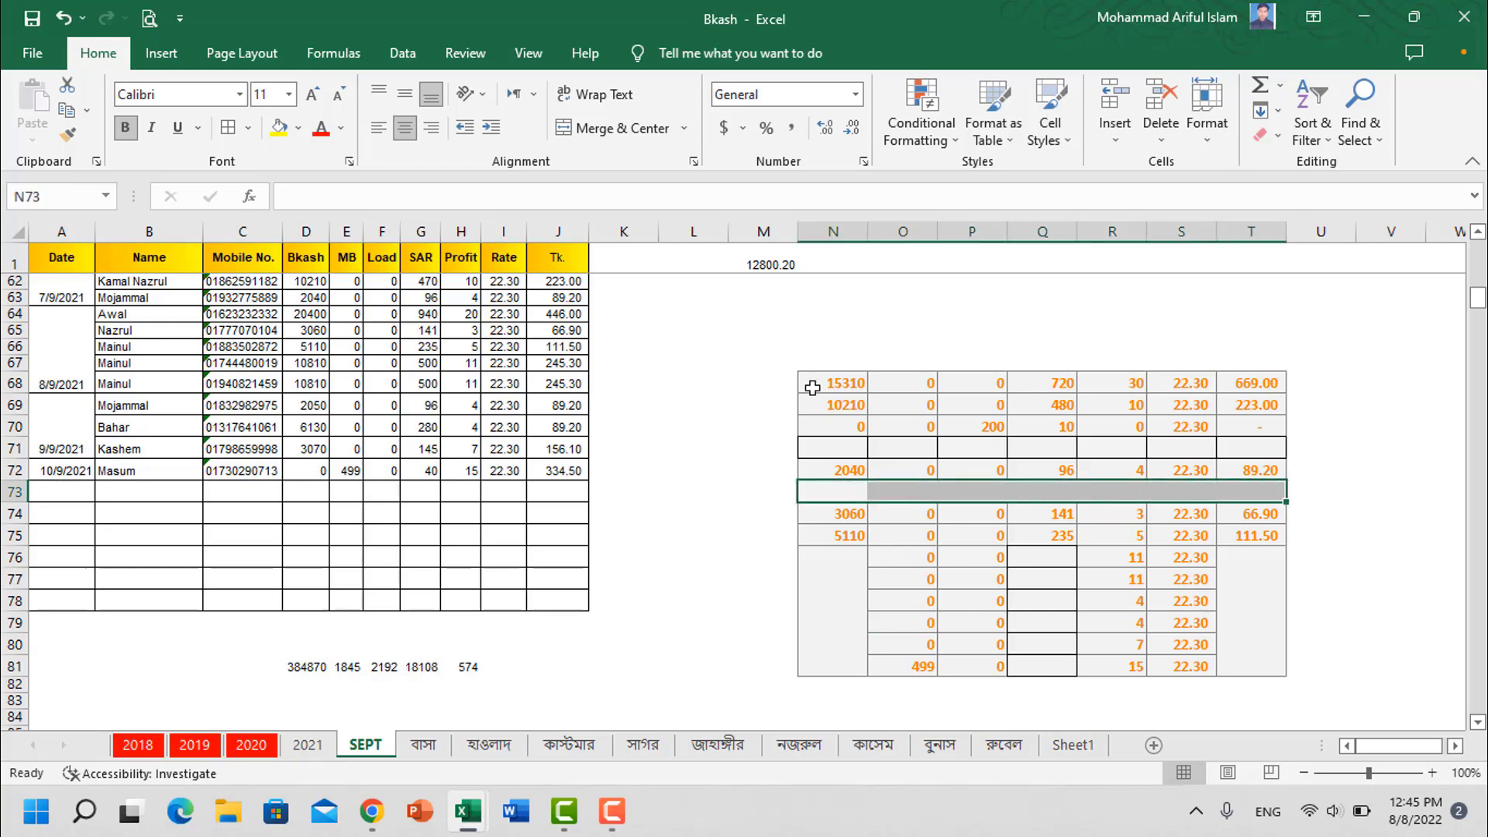
click(227, 128)
click(924, 531)
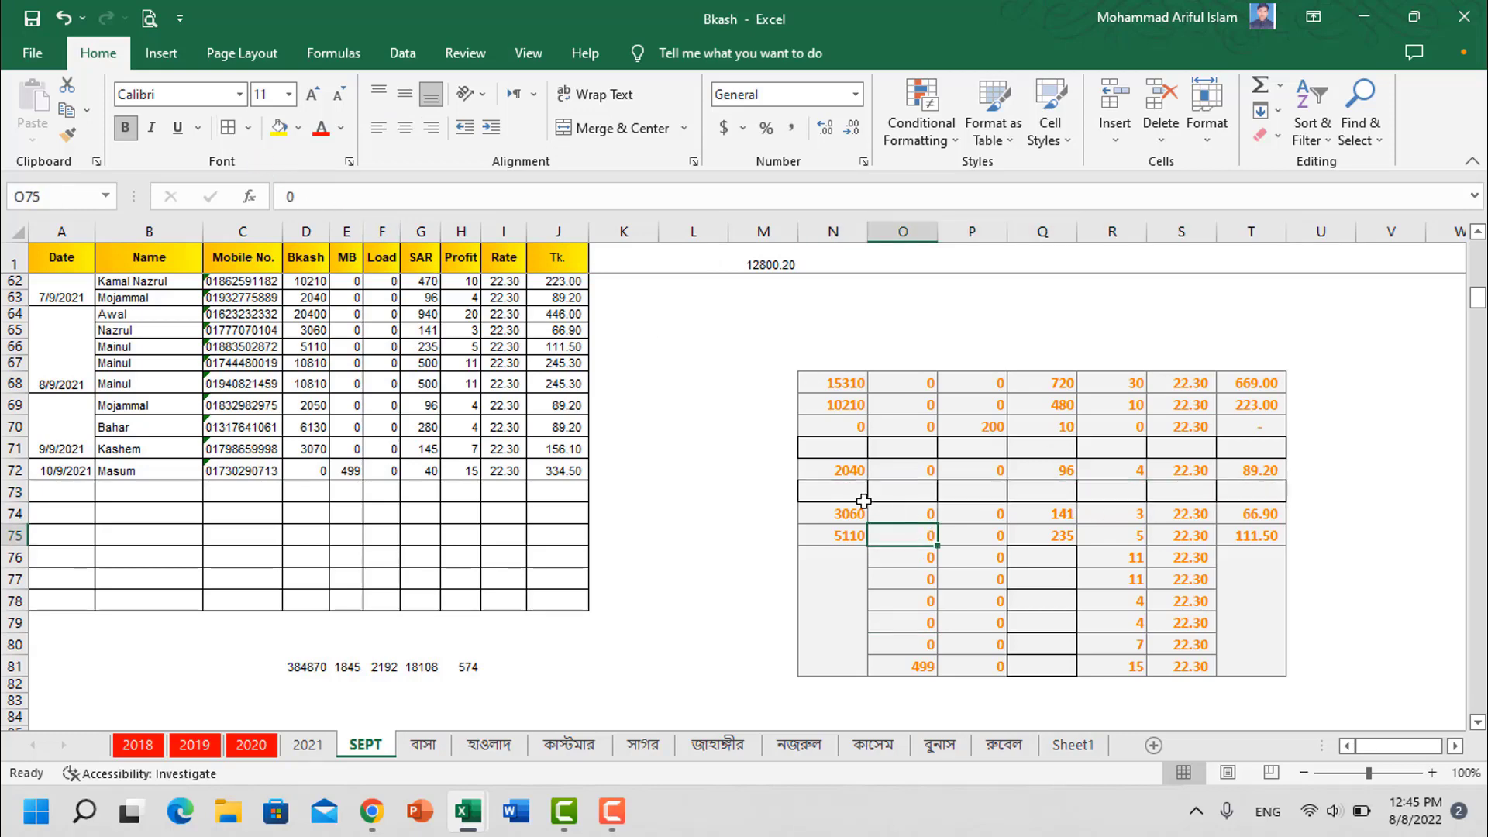